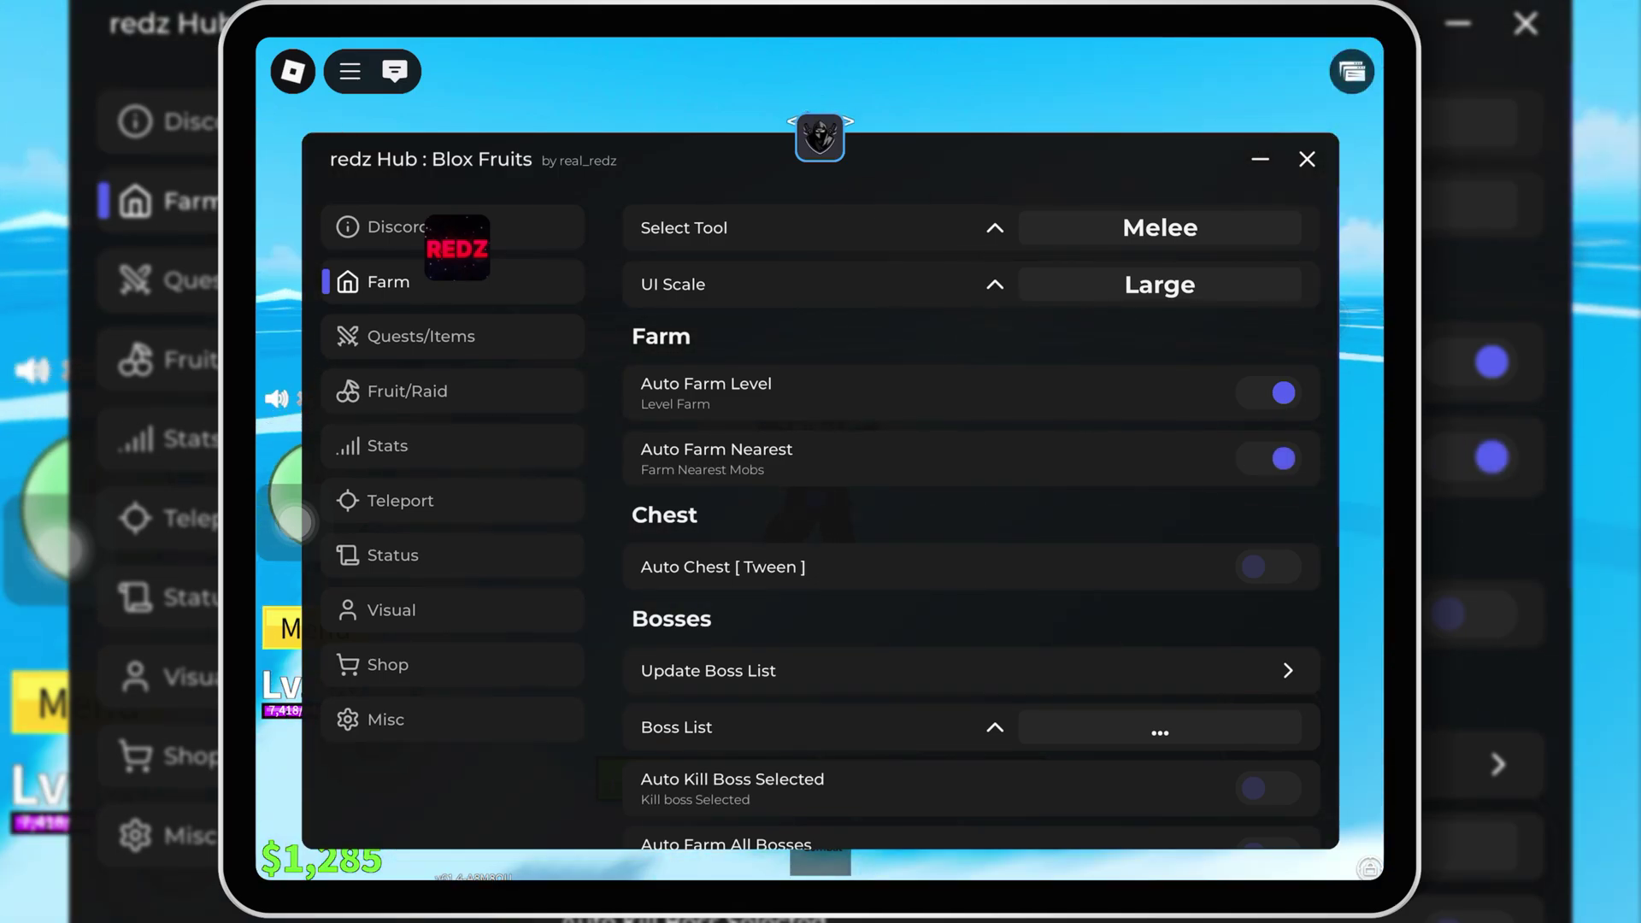
scroll(971, 539, down, 5)
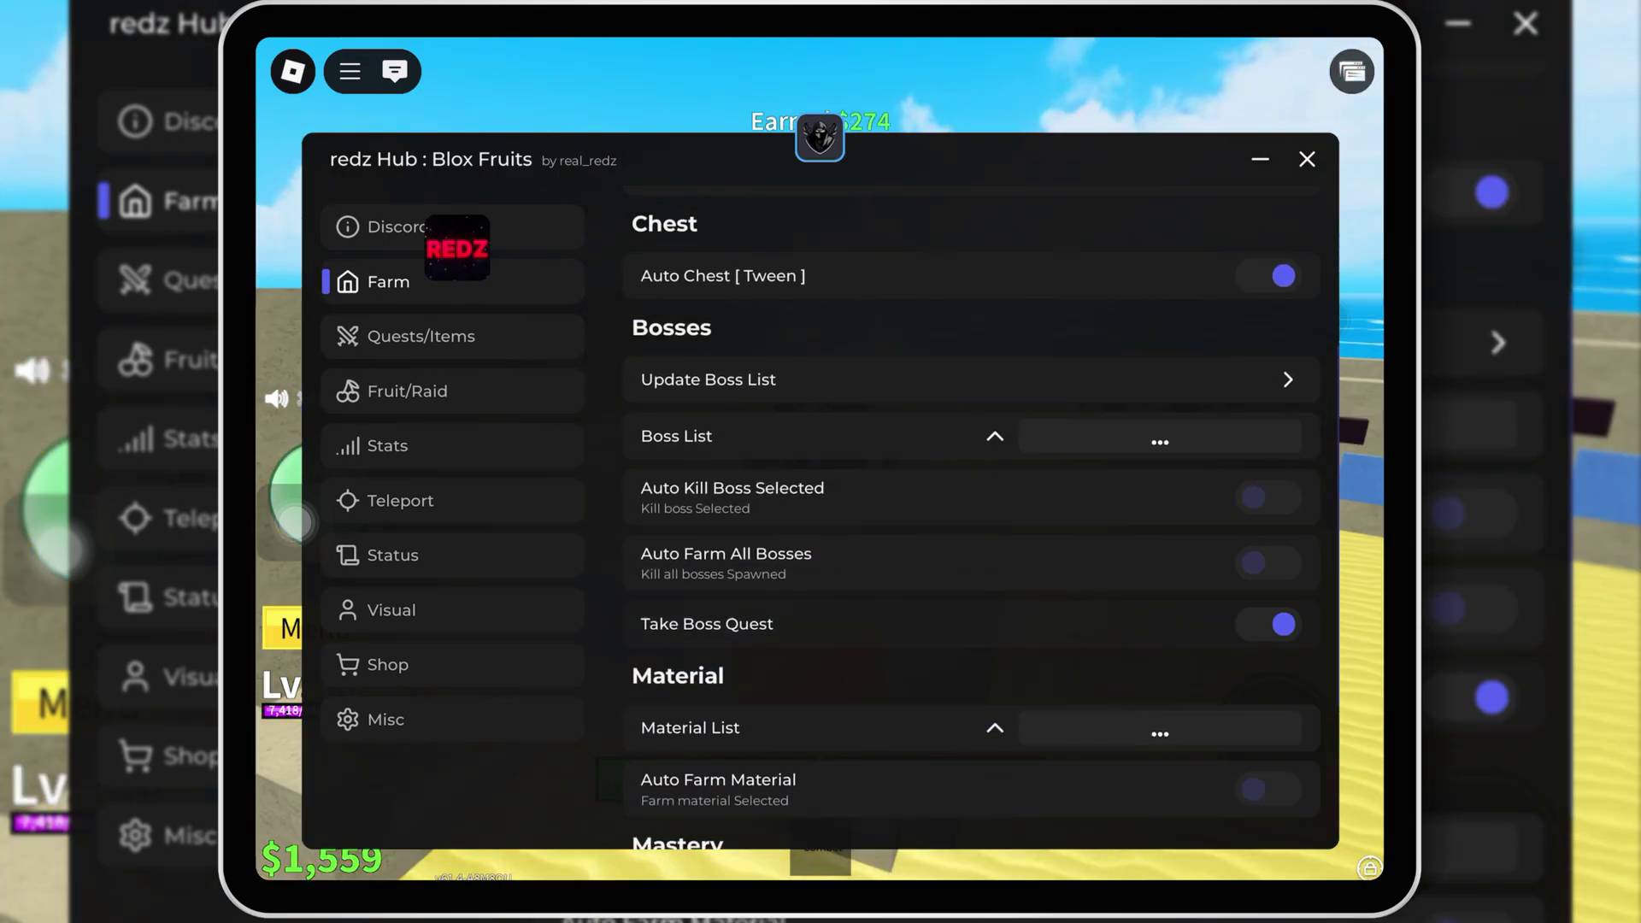
Minimize the redz Hub window in Blox Fruits
click(1260, 159)
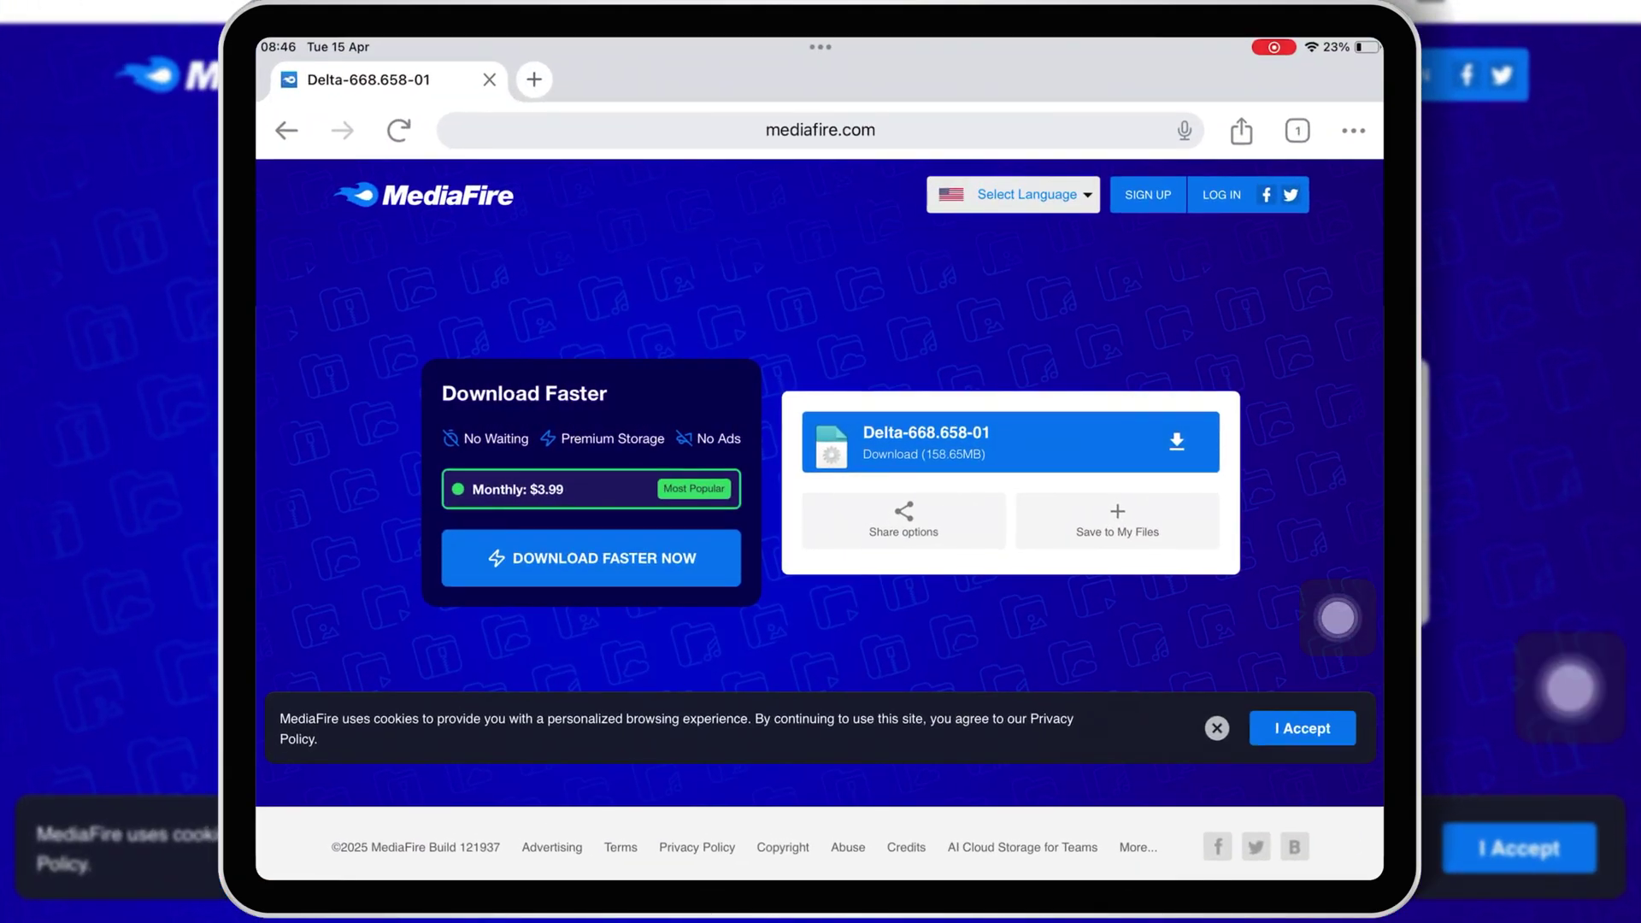
Download the Delta-668.658-01 IPA, save it to Files, and return to the home screen
click(1011, 427)
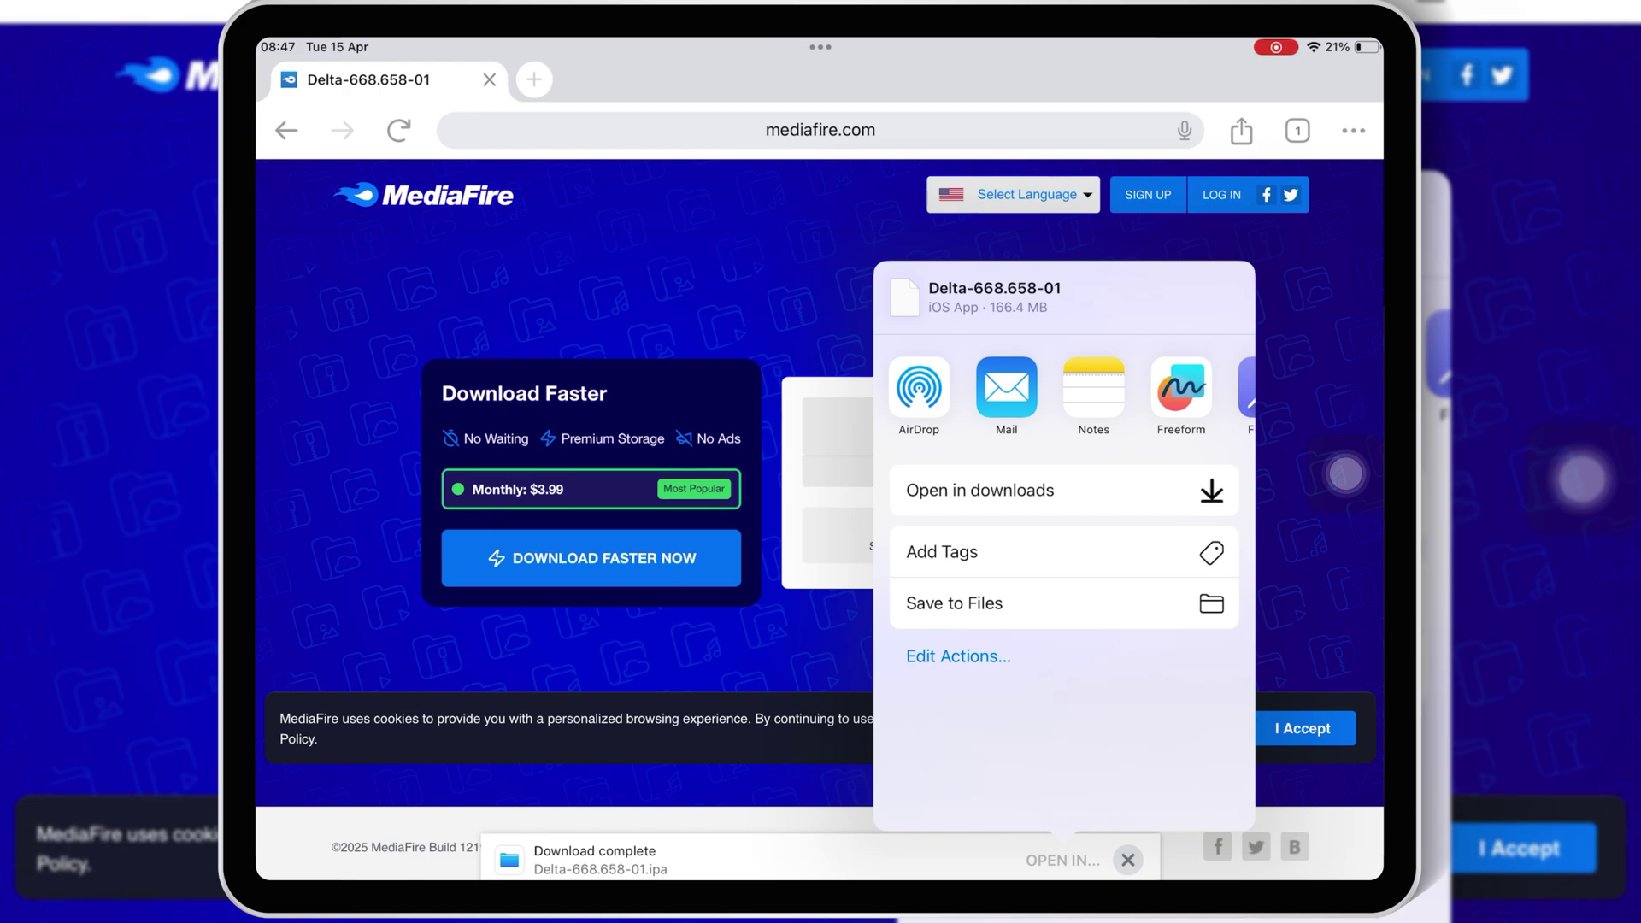
click(954, 603)
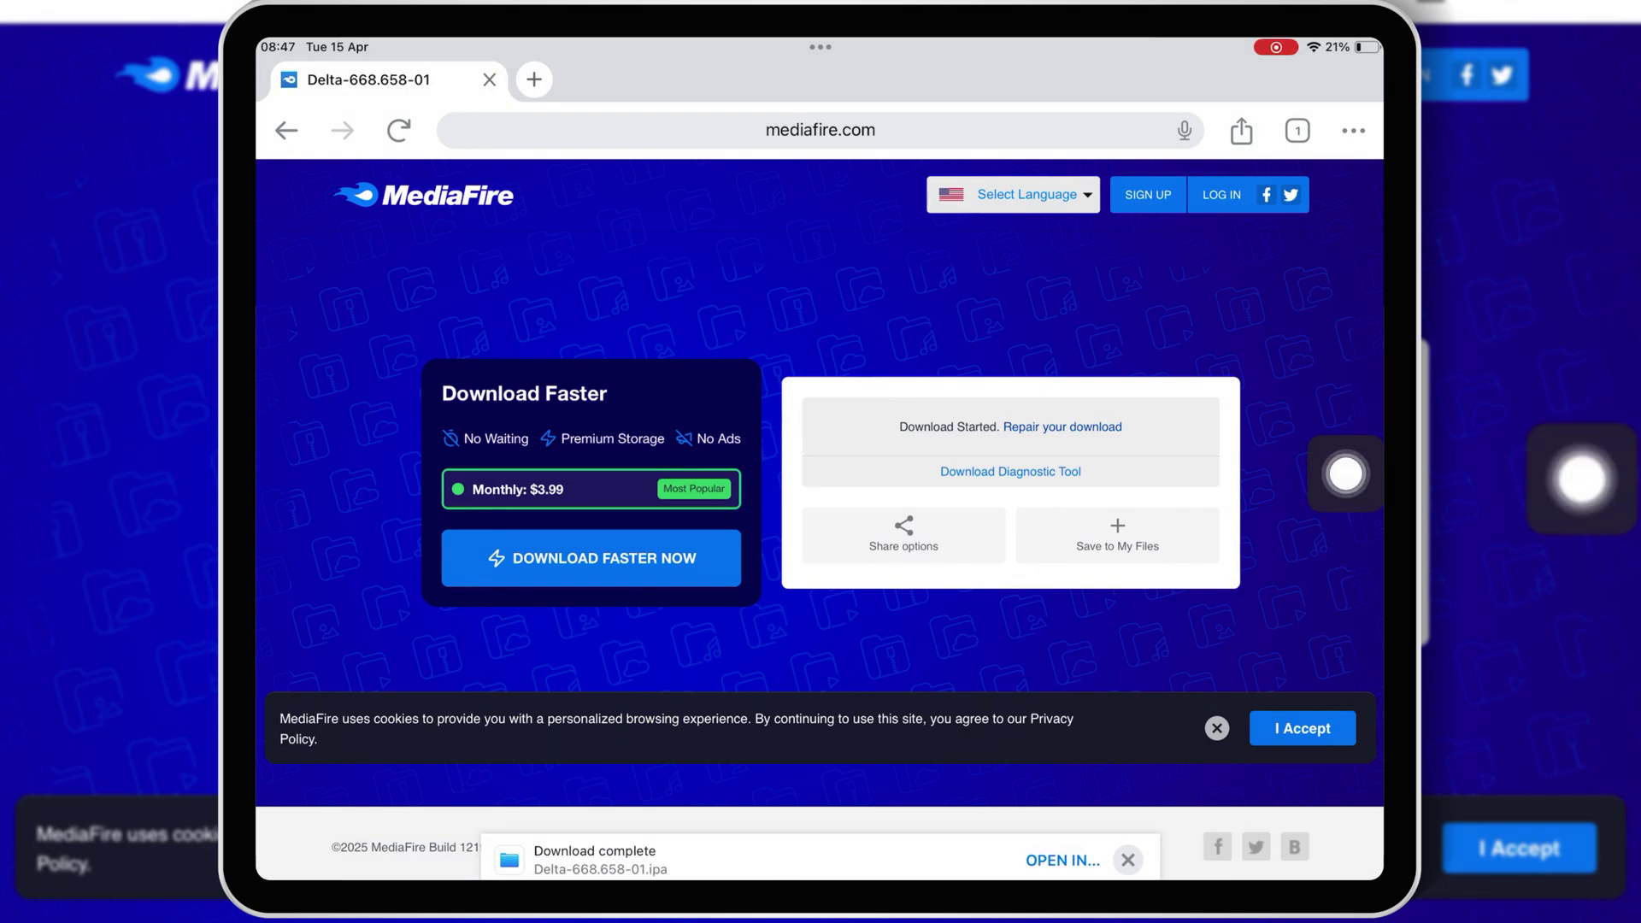
key(super+h)
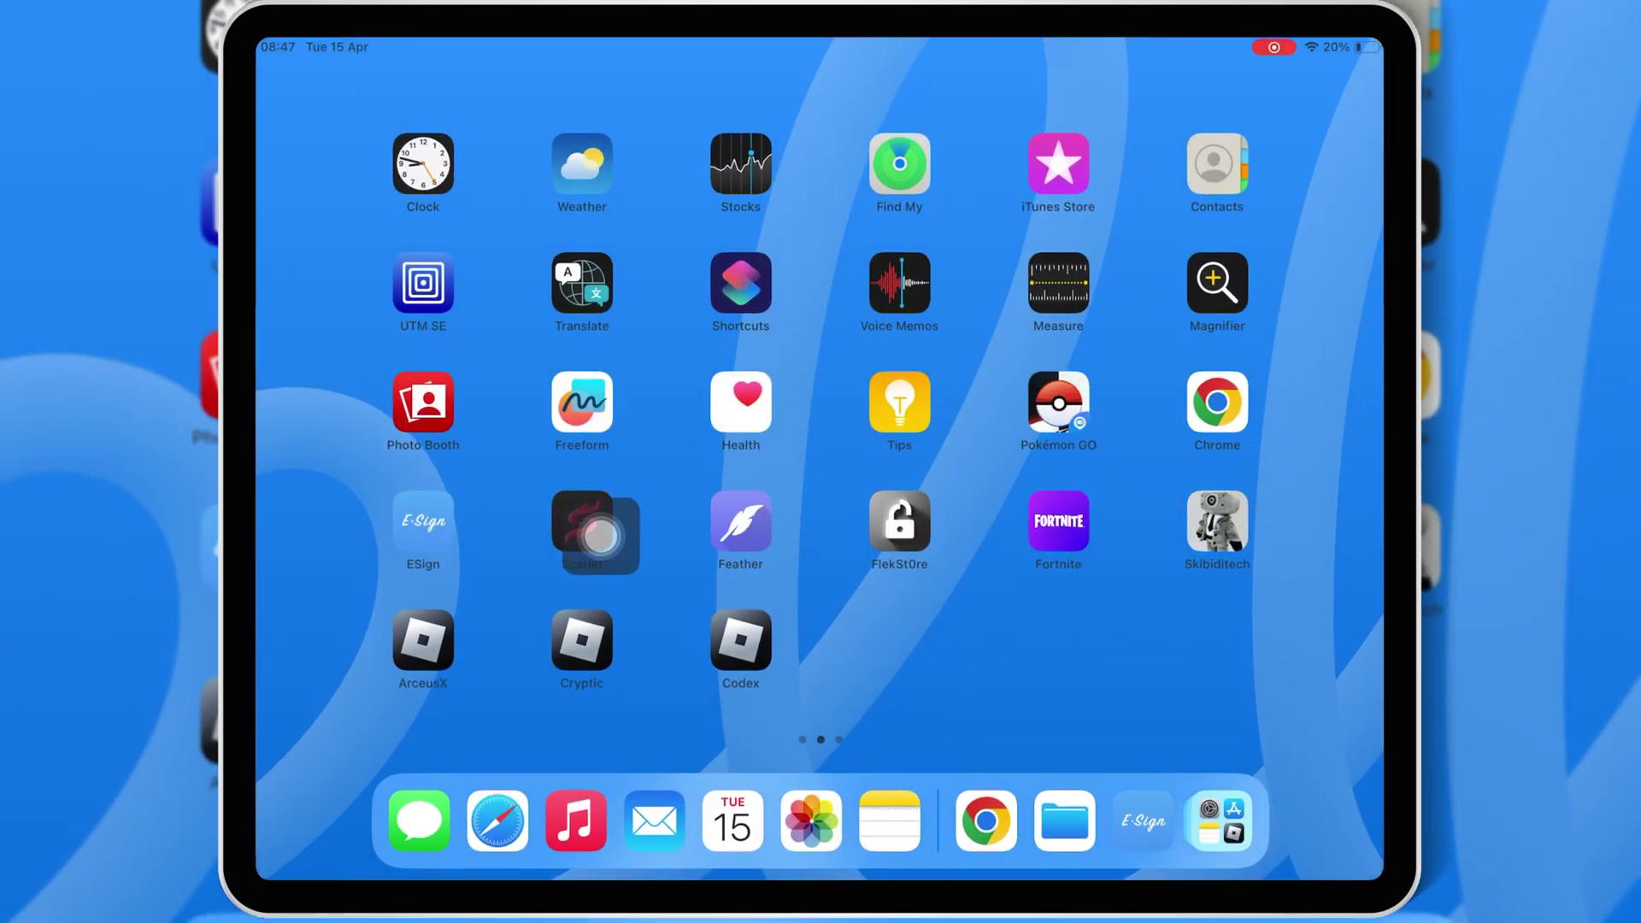
Launch the ESign app from the Home Screen to show its File List
click(583, 523)
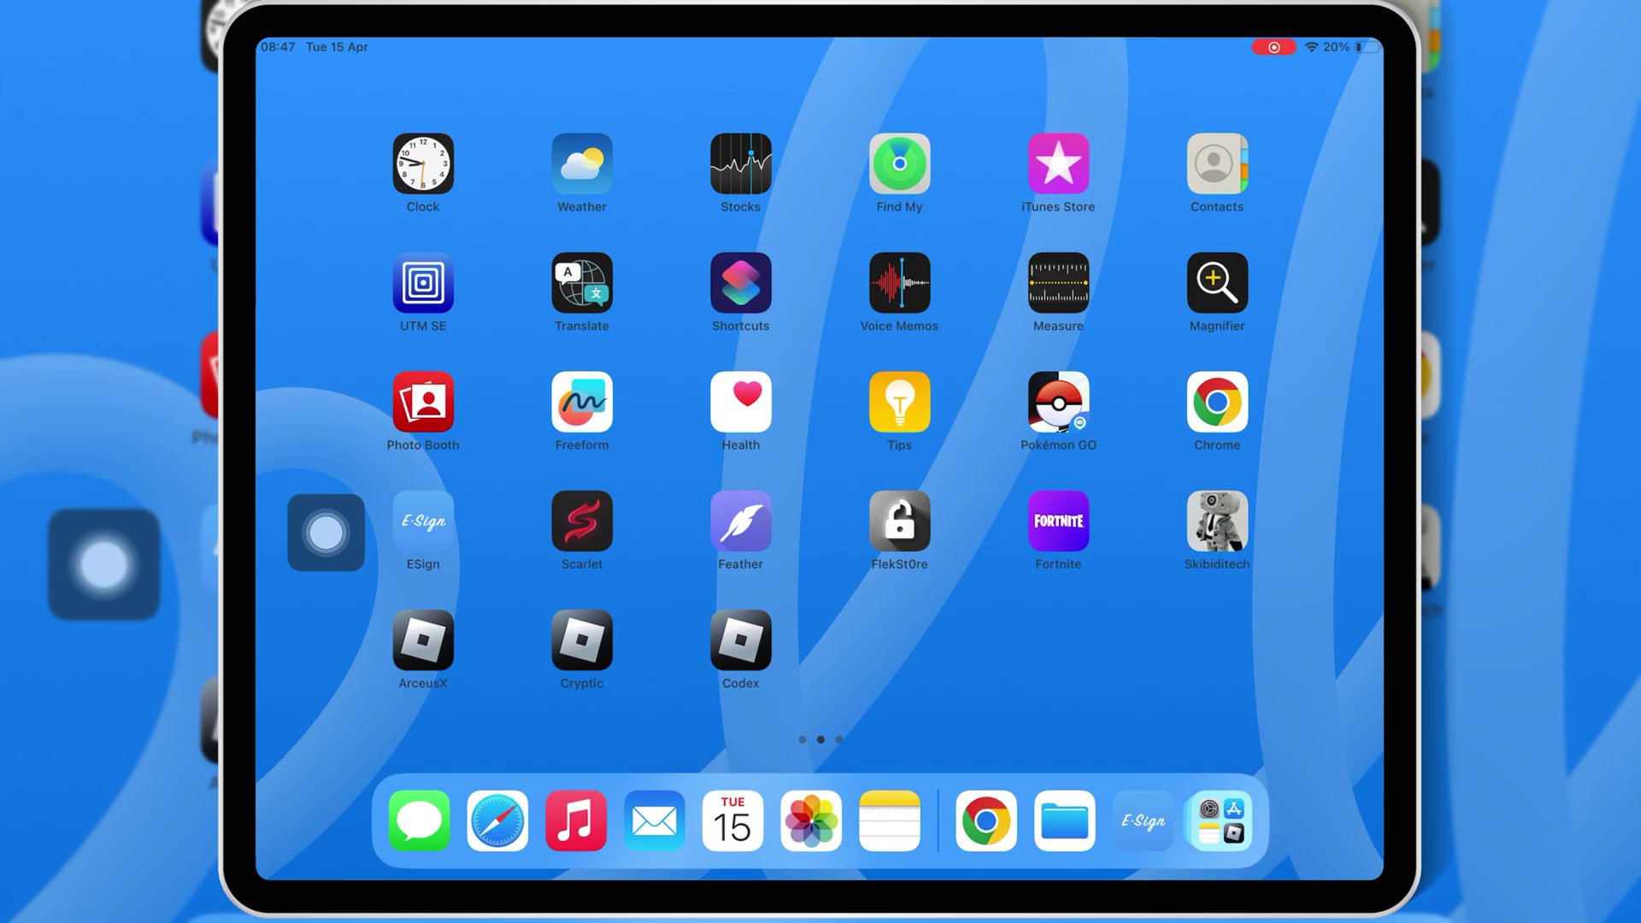
click(326, 532)
Import Delta-668.658-01.ipa from the Downloads folder into the ESign app library
click(295, 536)
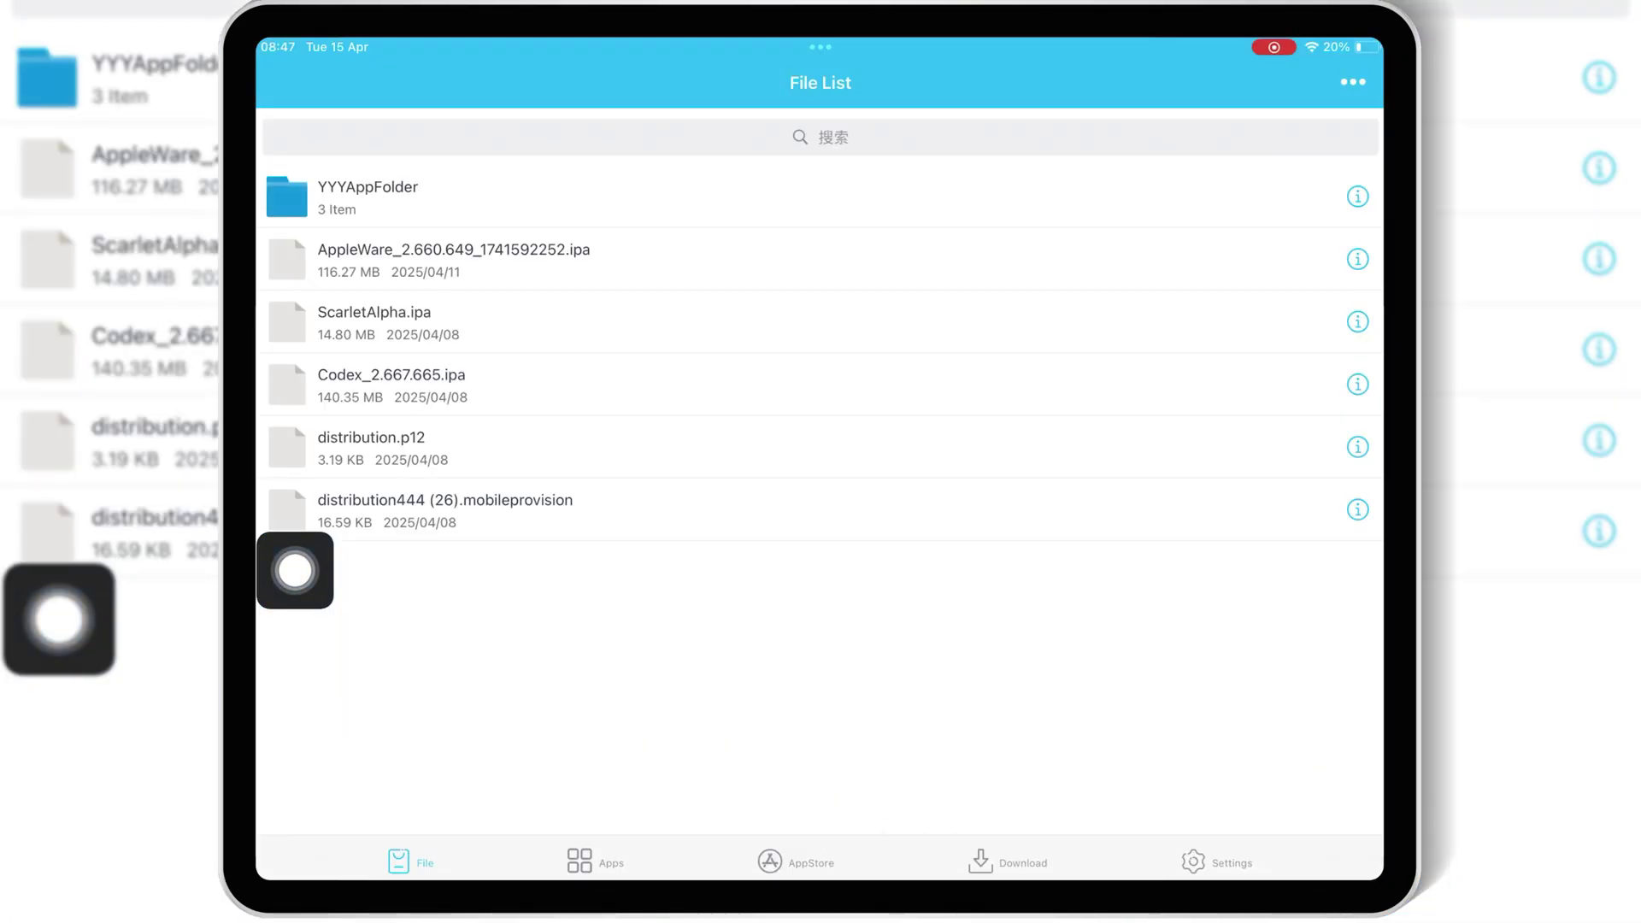
click(1299, 192)
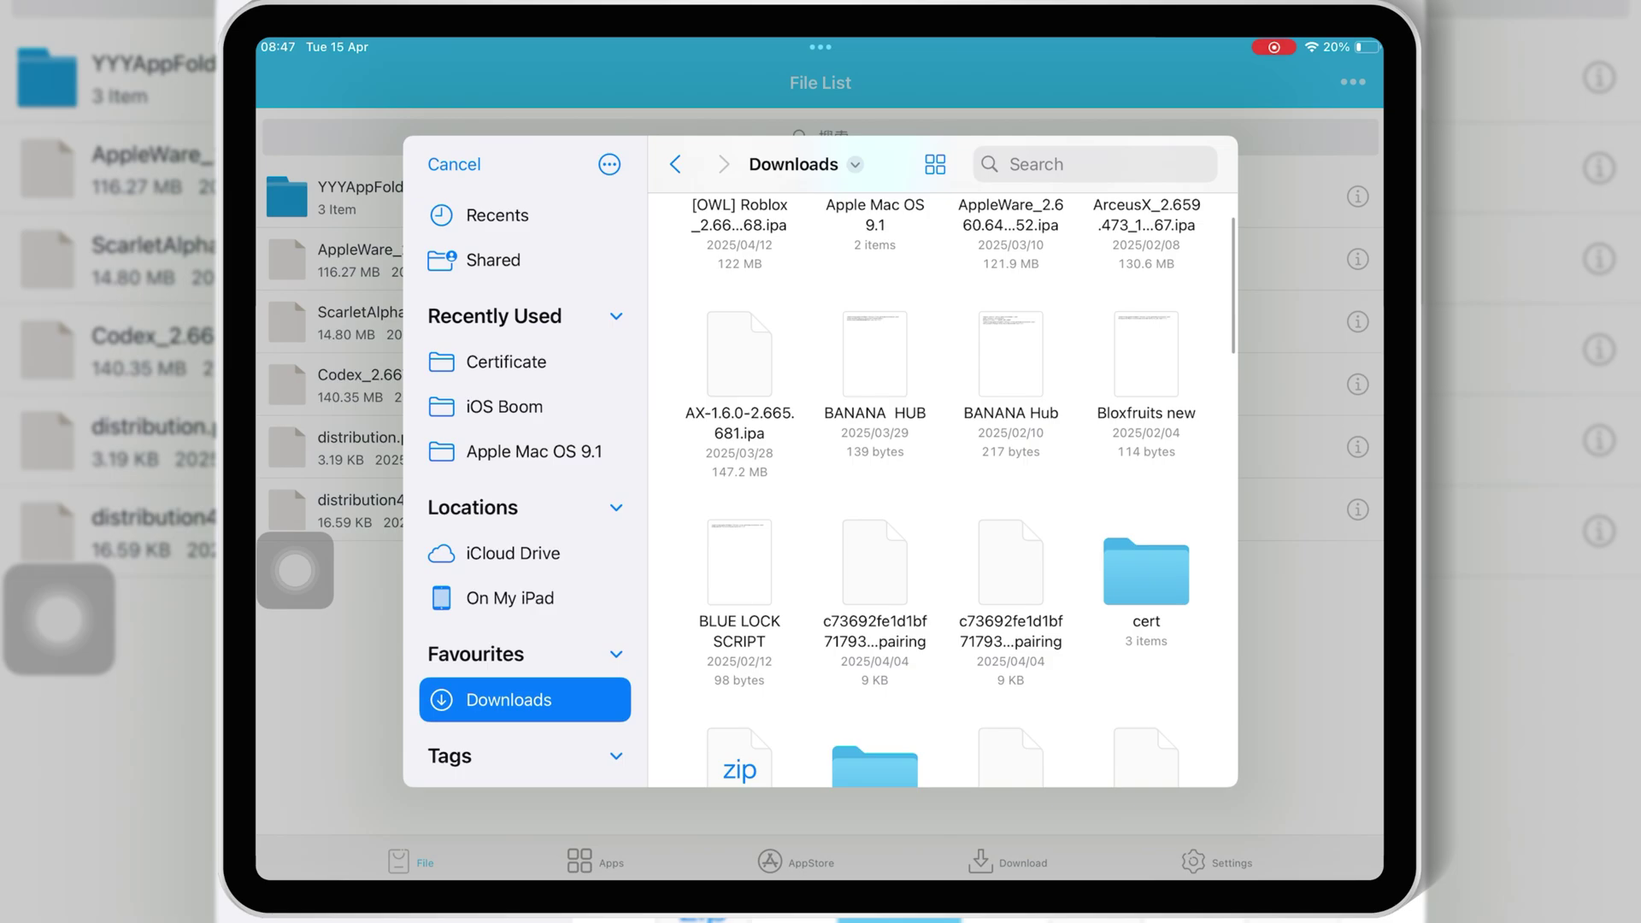
scroll(941, 513, down, 3)
scroll(943, 513, down, 4)
scroll(942, 514, down, 4)
scroll(942, 513, down, 4)
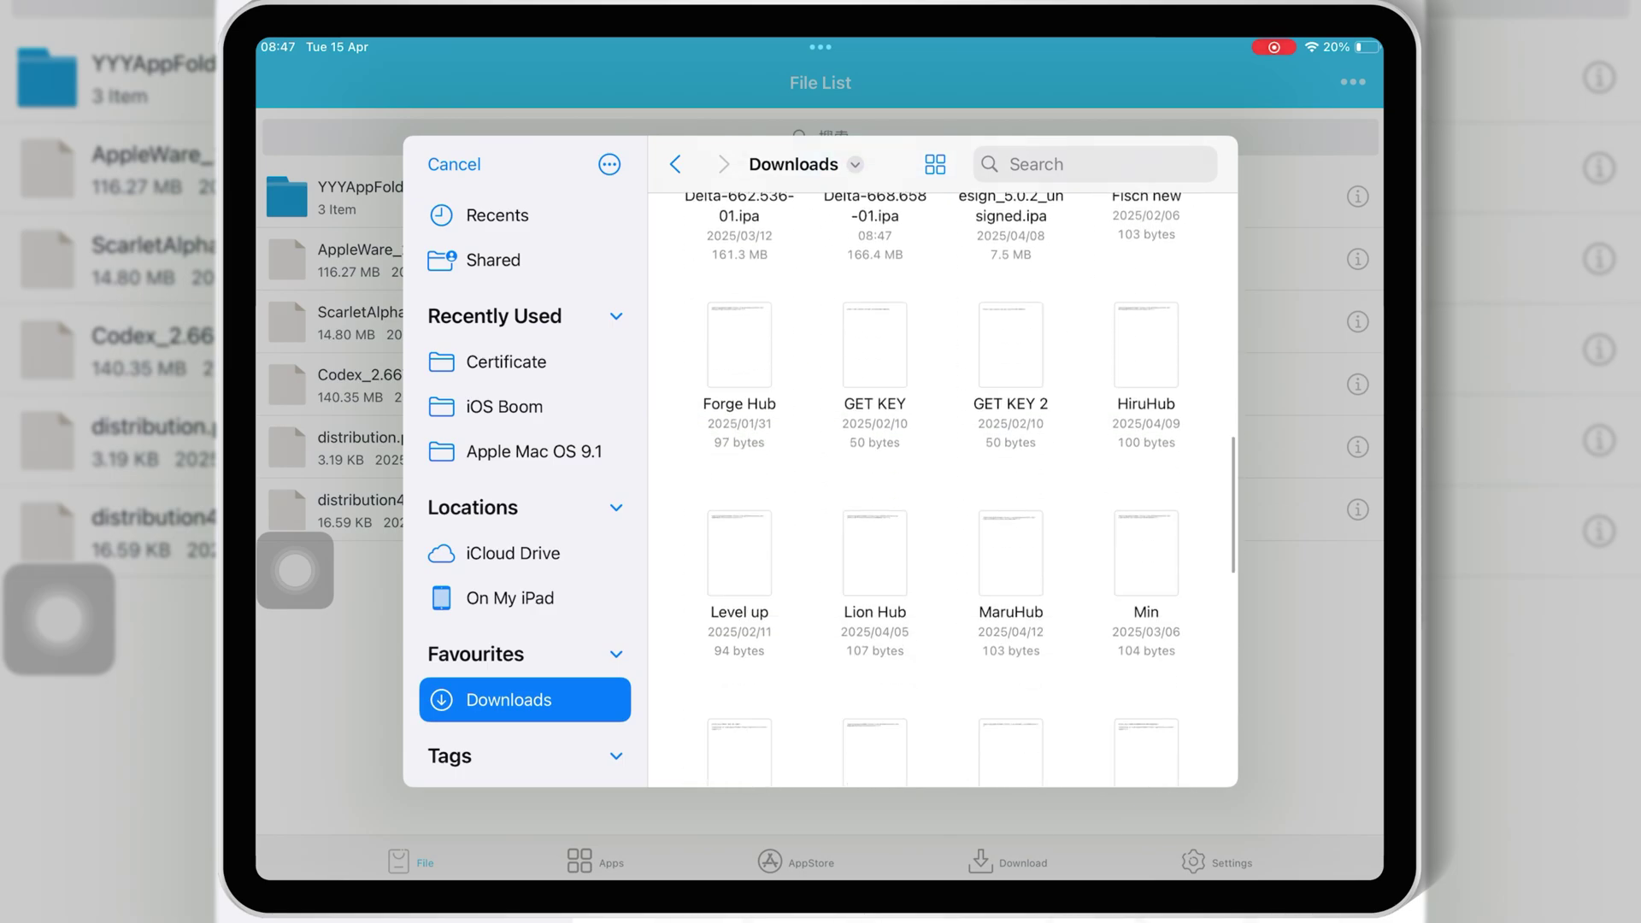
scroll(943, 512, down, 3)
scroll(943, 514, up, 5)
scroll(943, 514, up, 5)
click(874, 212)
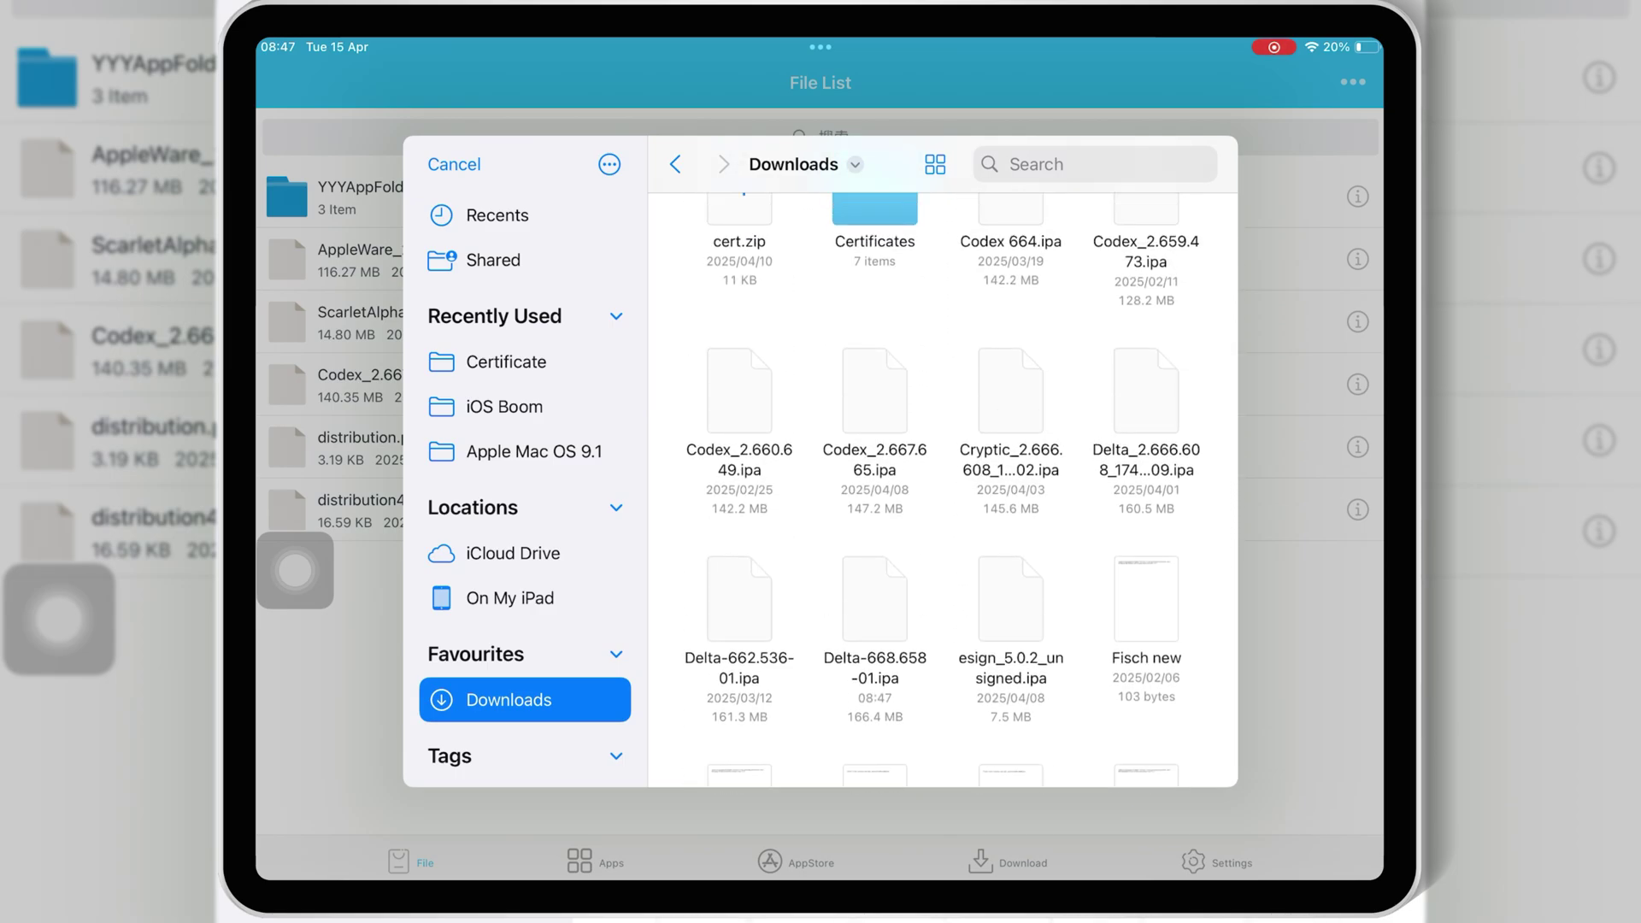
click(889, 501)
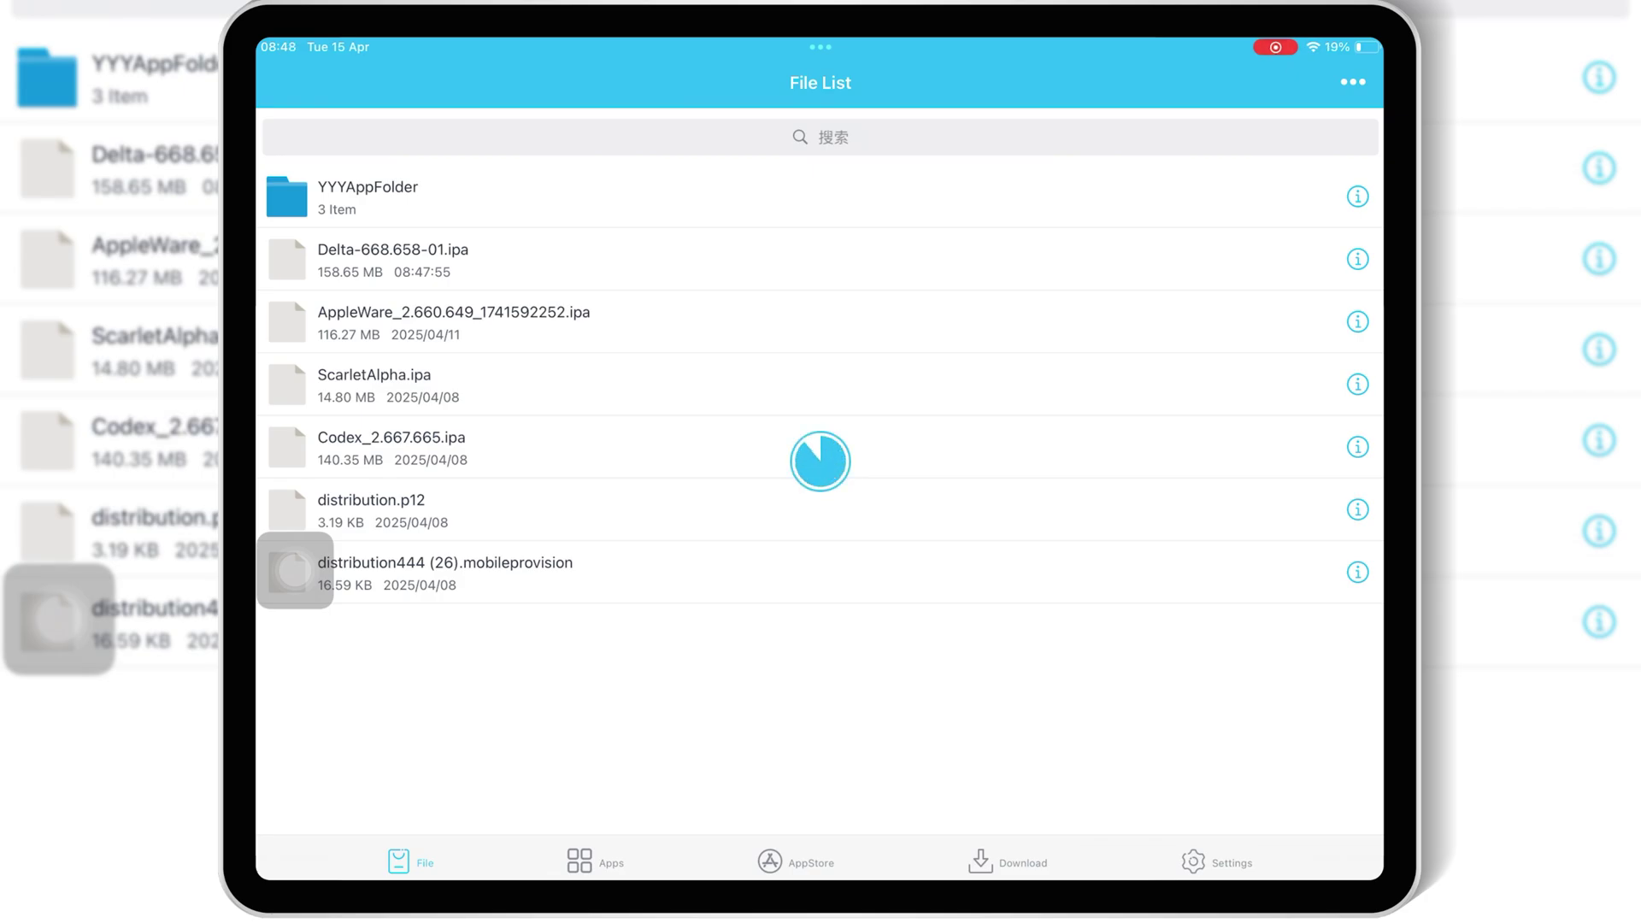
Sign and install Delta 2.668.658 from the Apps list, then launch it from the Home Screen
click(594, 861)
click(512, 209)
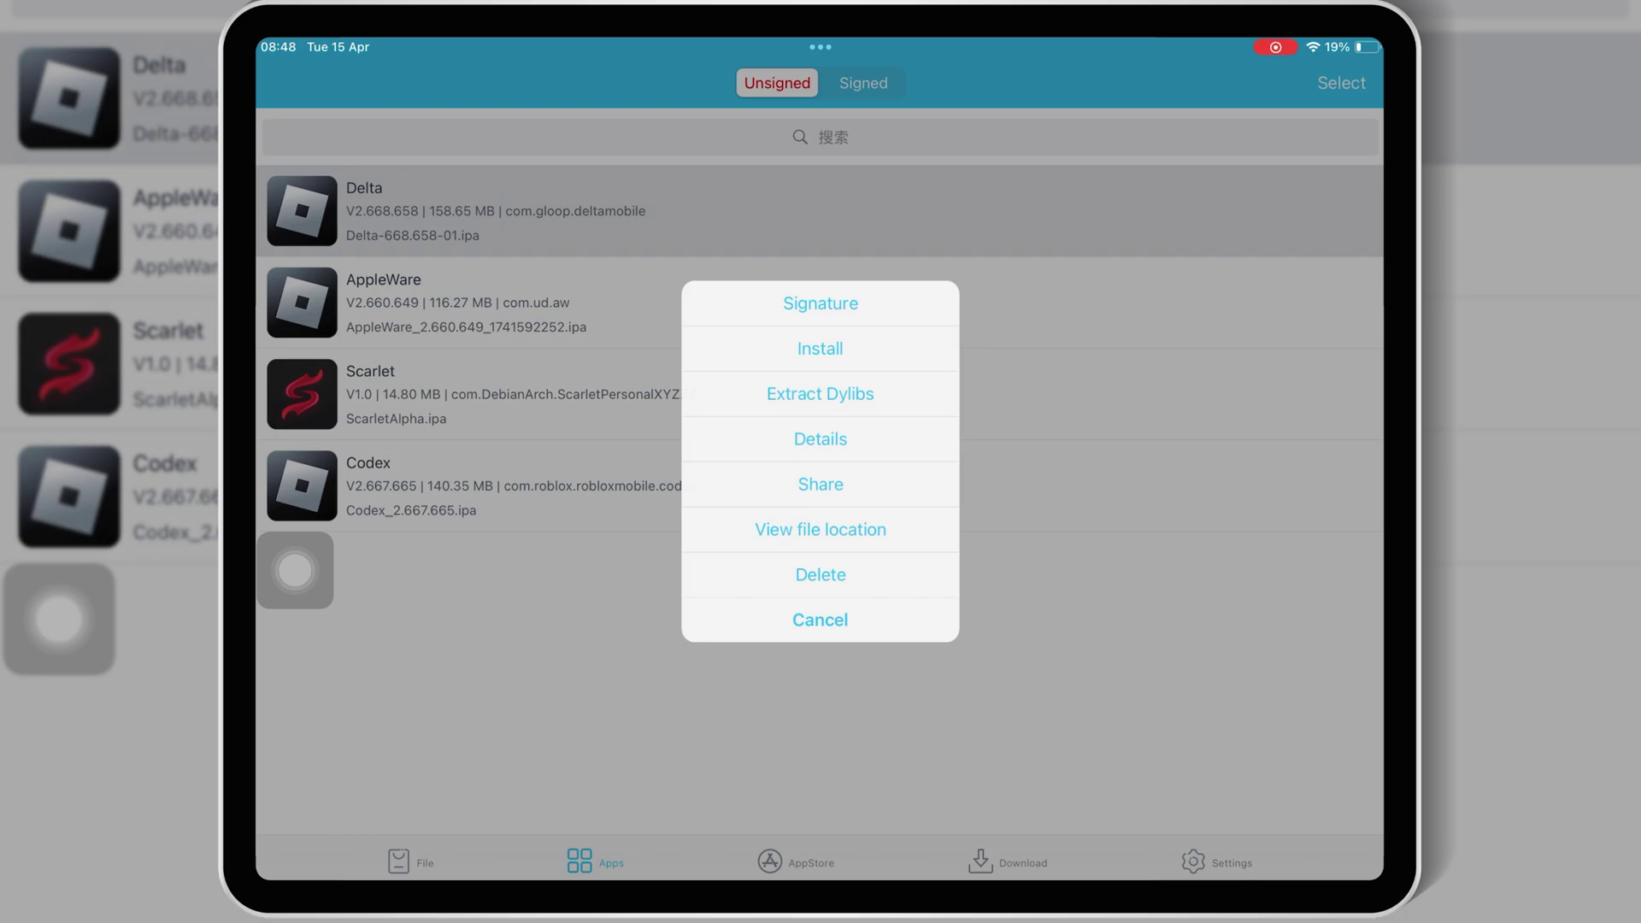
click(820, 275)
click(924, 662)
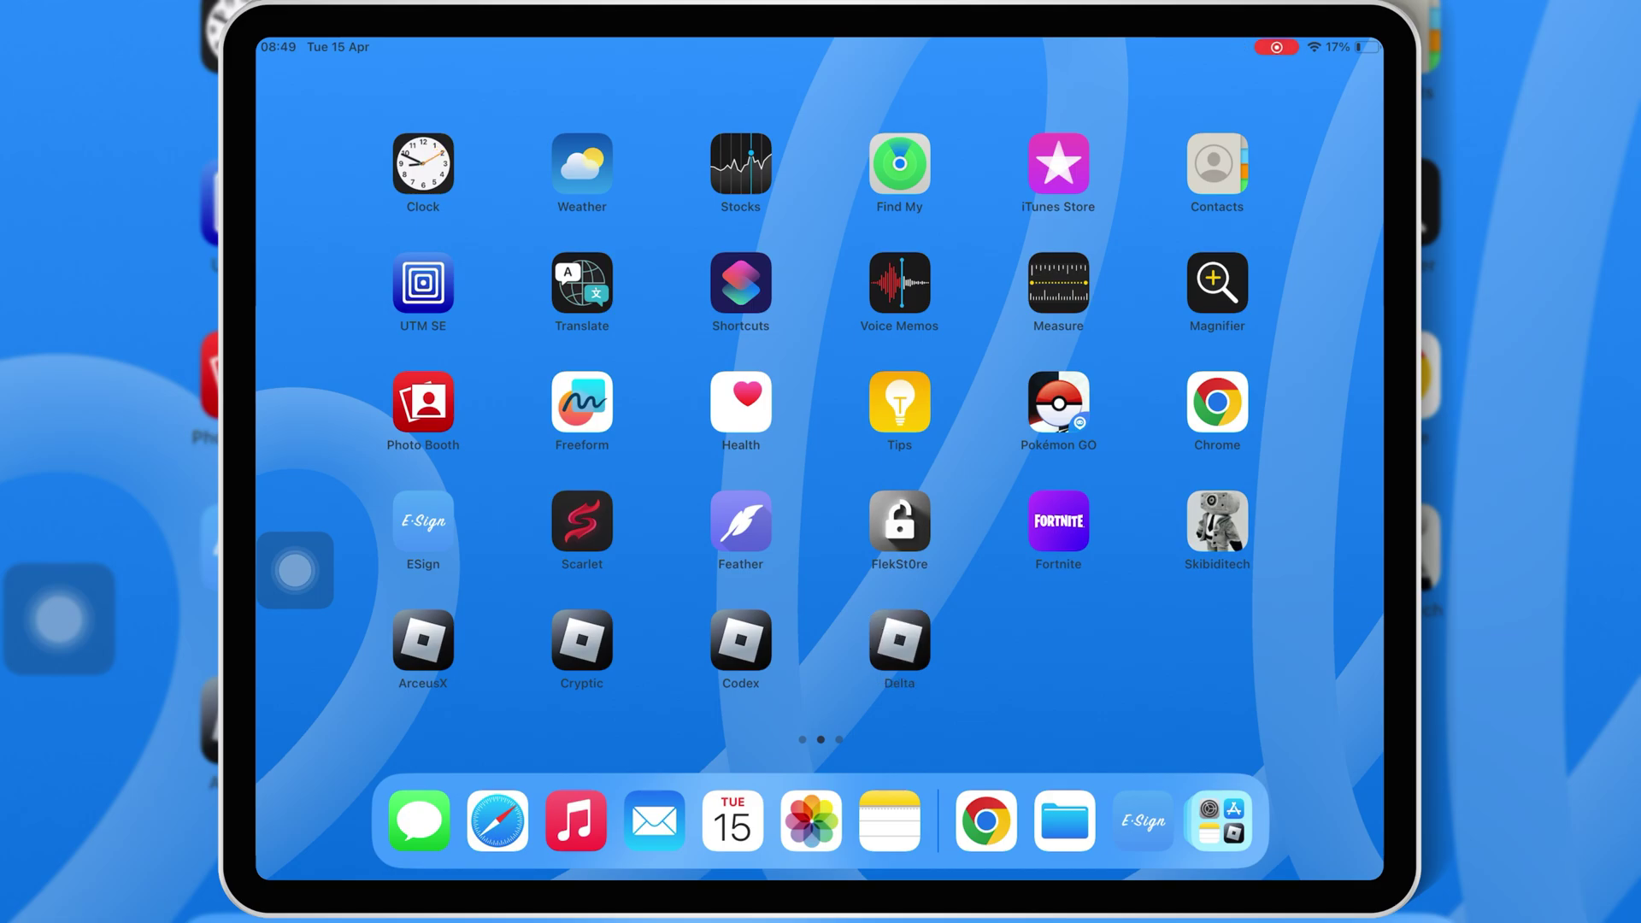
click(899, 640)
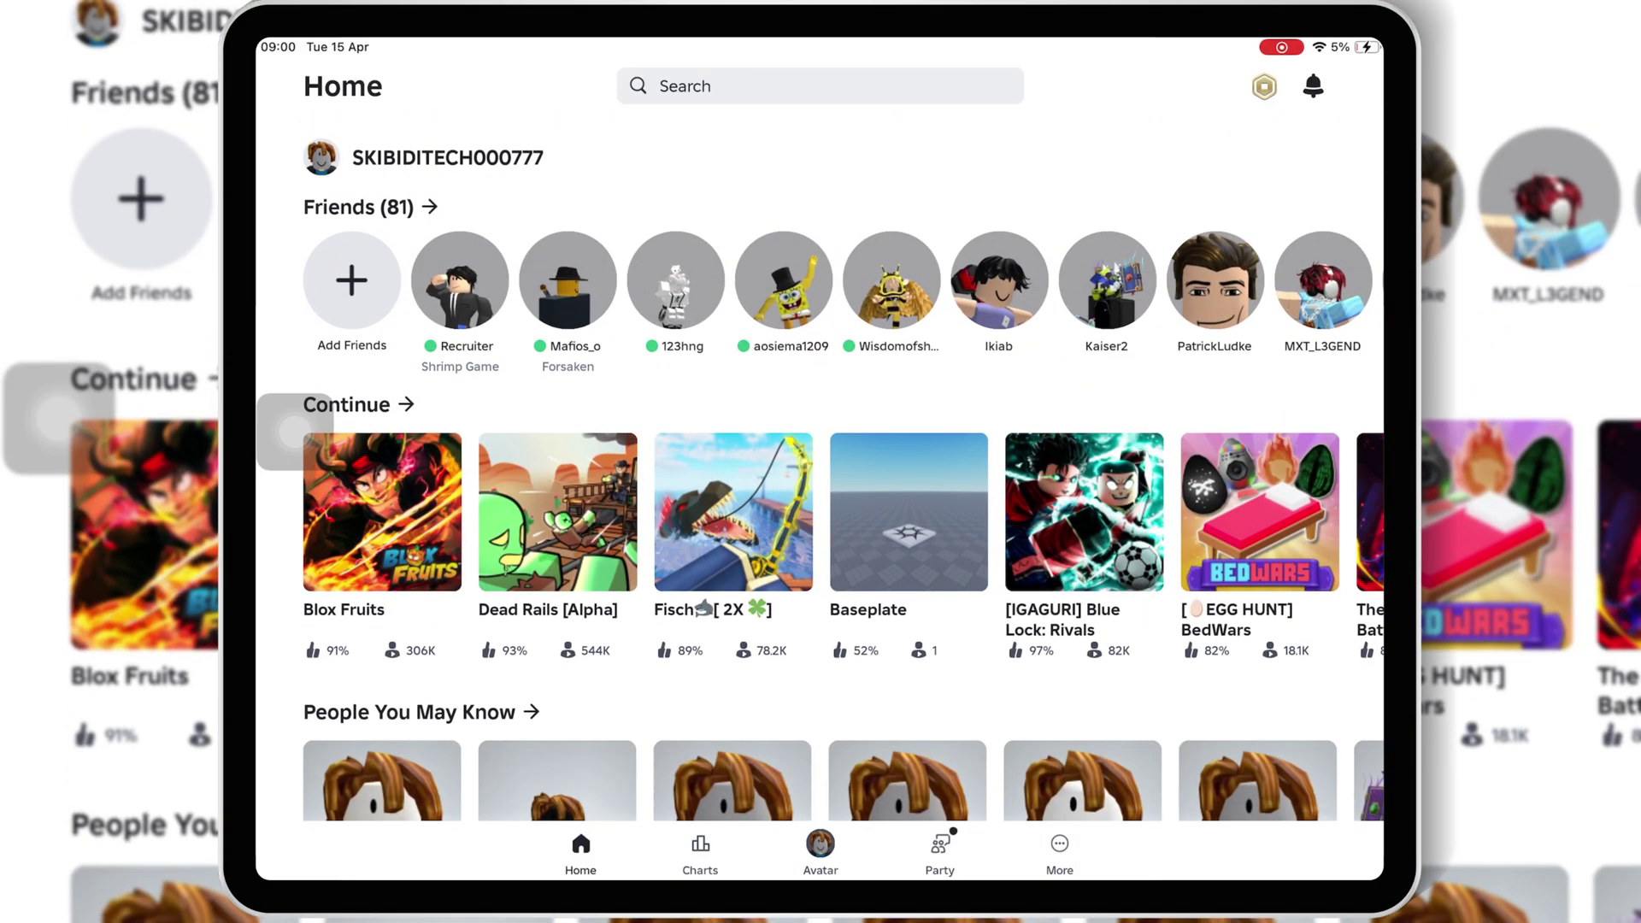
Open the Blox Fruits tile from the Continue row and start playing
click(382, 512)
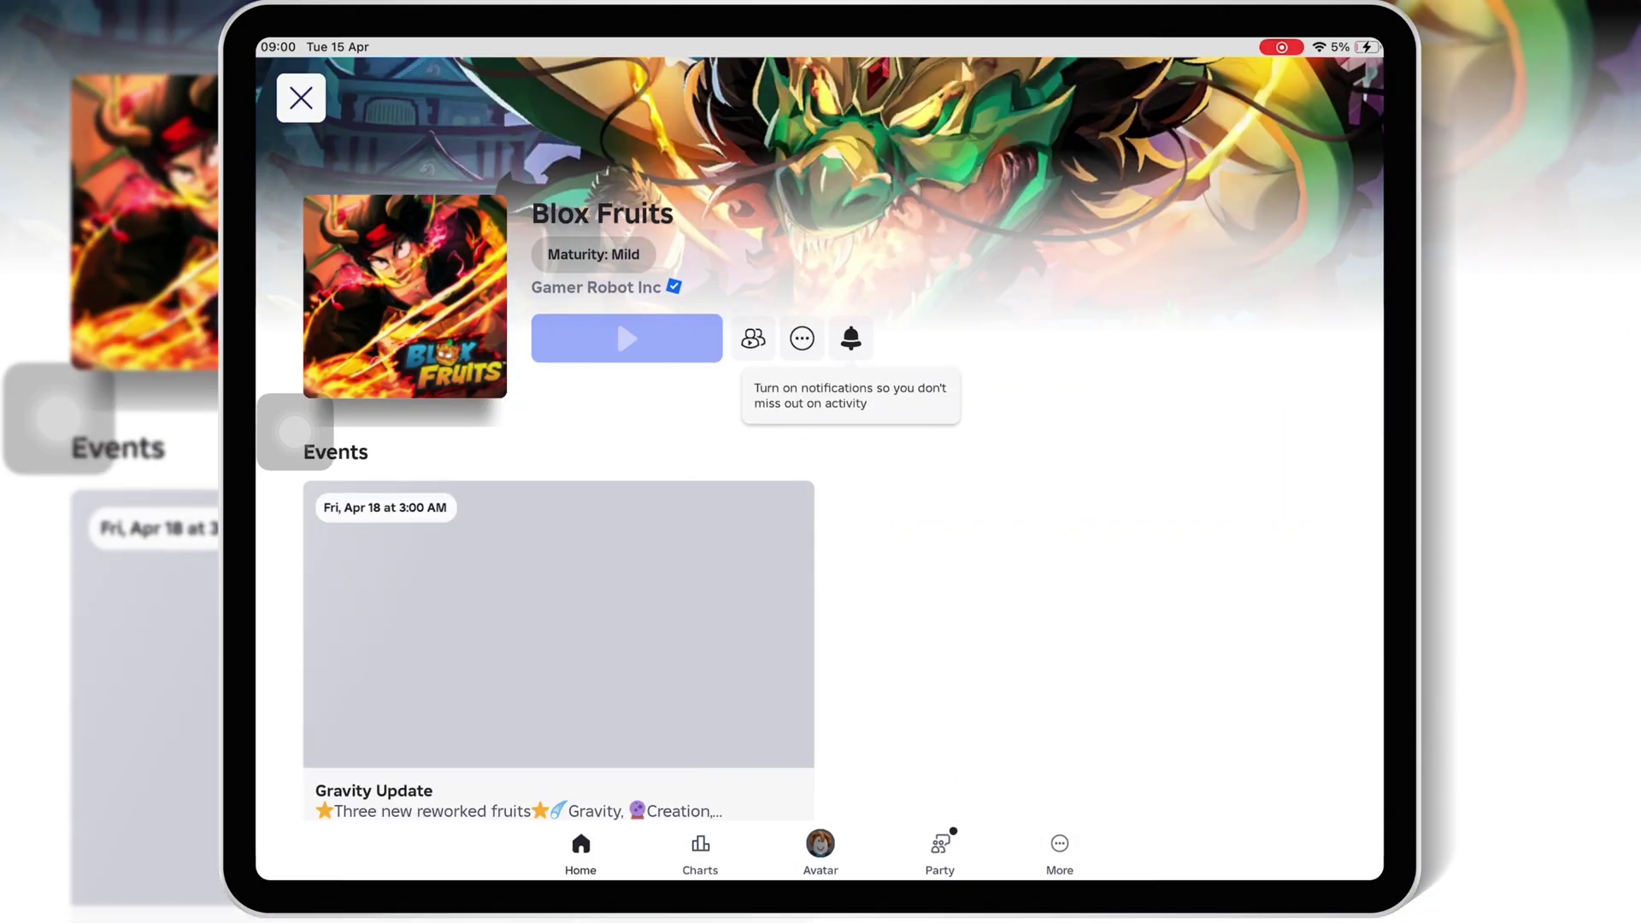
click(627, 338)
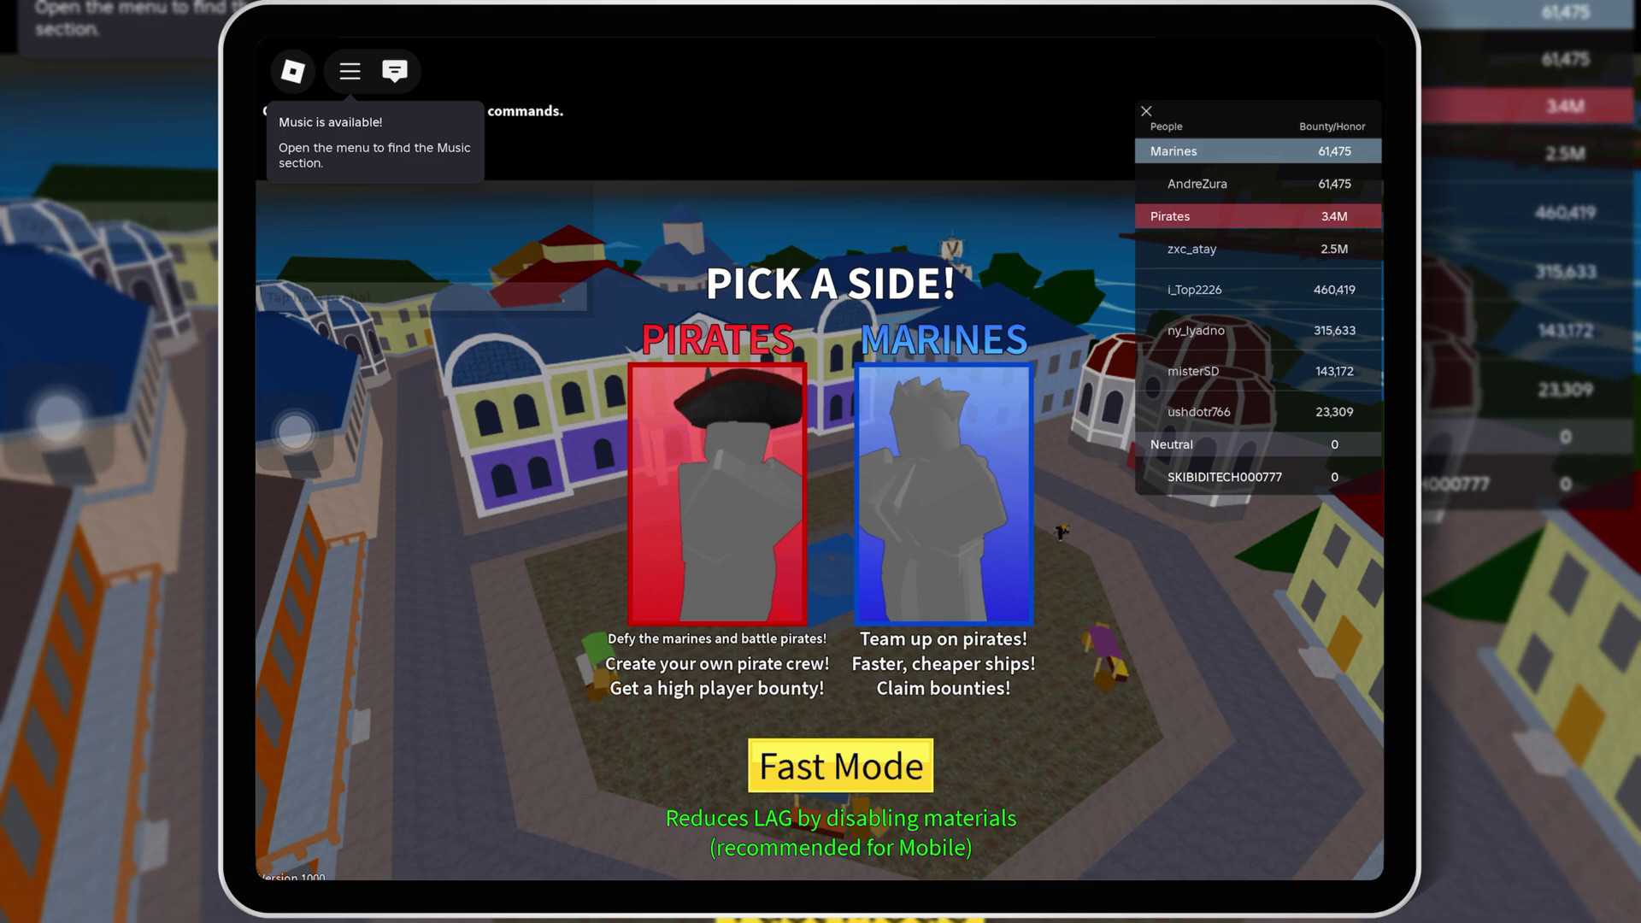
Choose the Pirates side on the Pick a Side screen
click(717, 494)
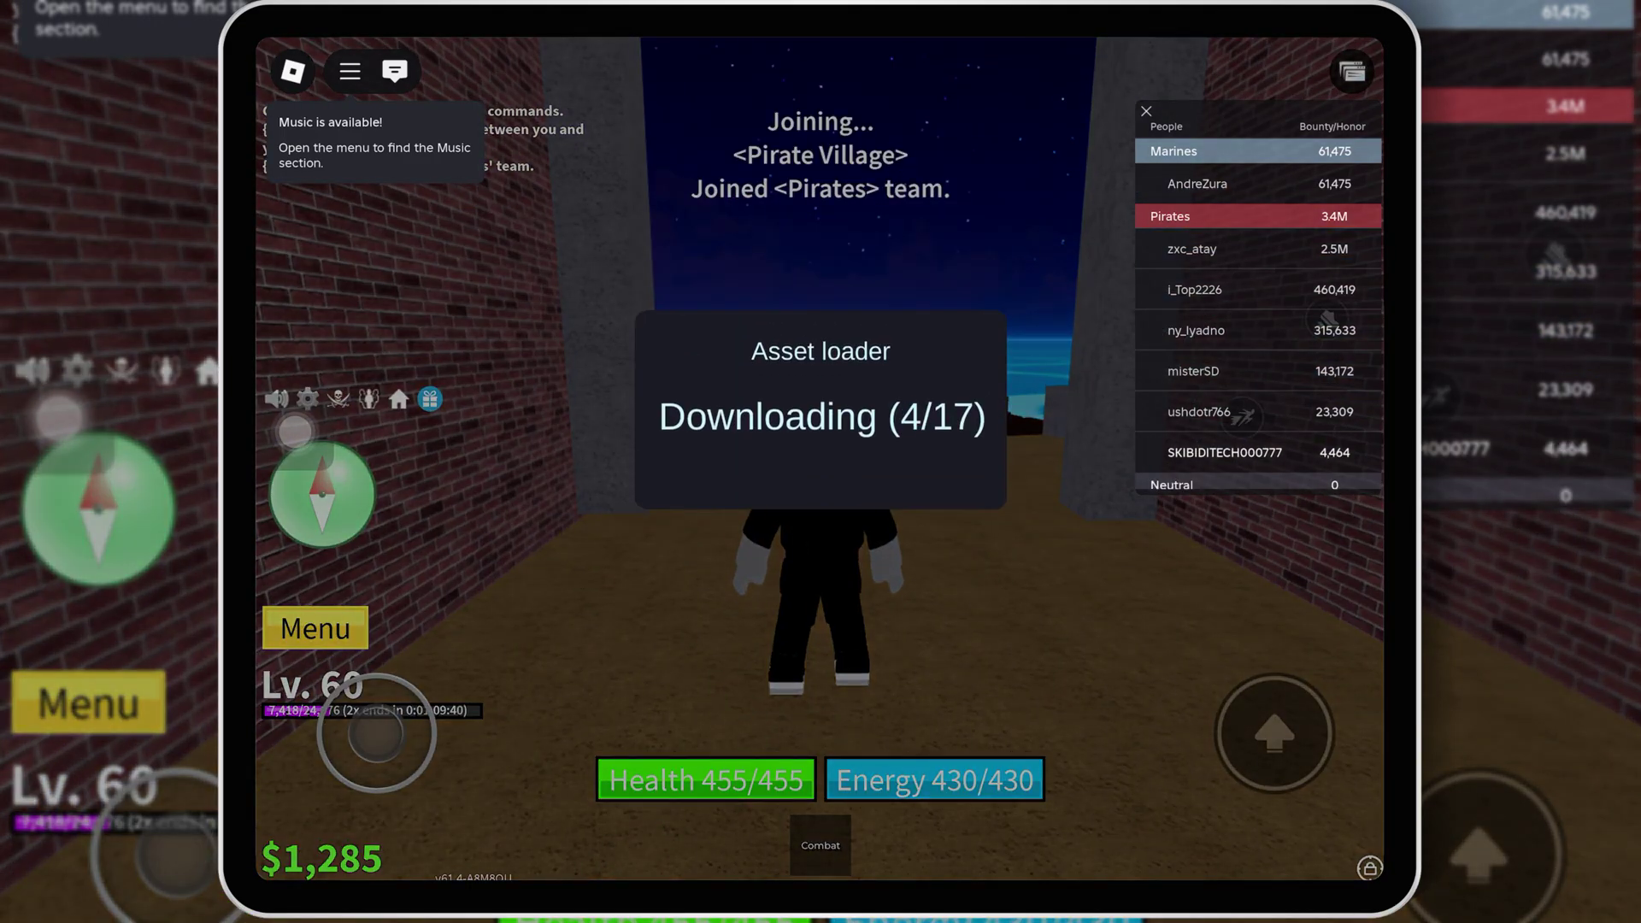